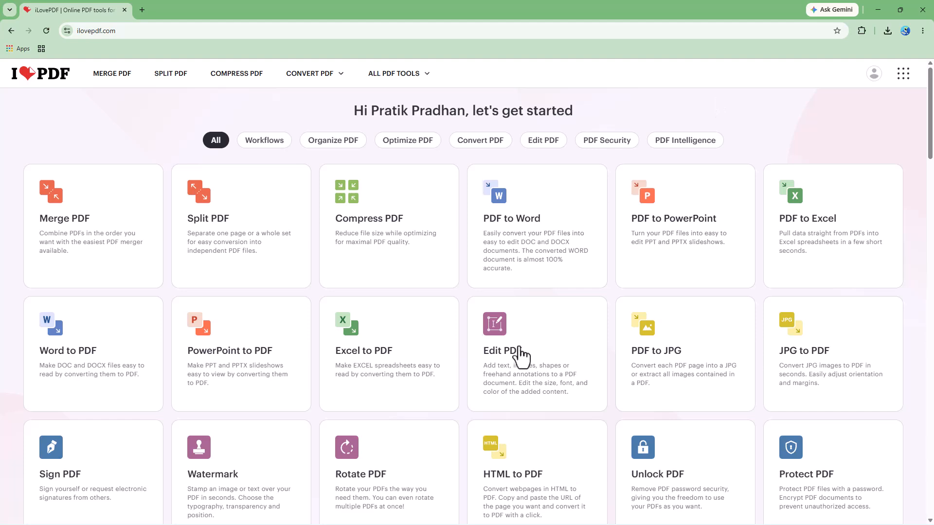
# Open the Proposal PDF in the Edit PDF tool and switch from annotating to editing mode.
pyautogui.click(523, 382)
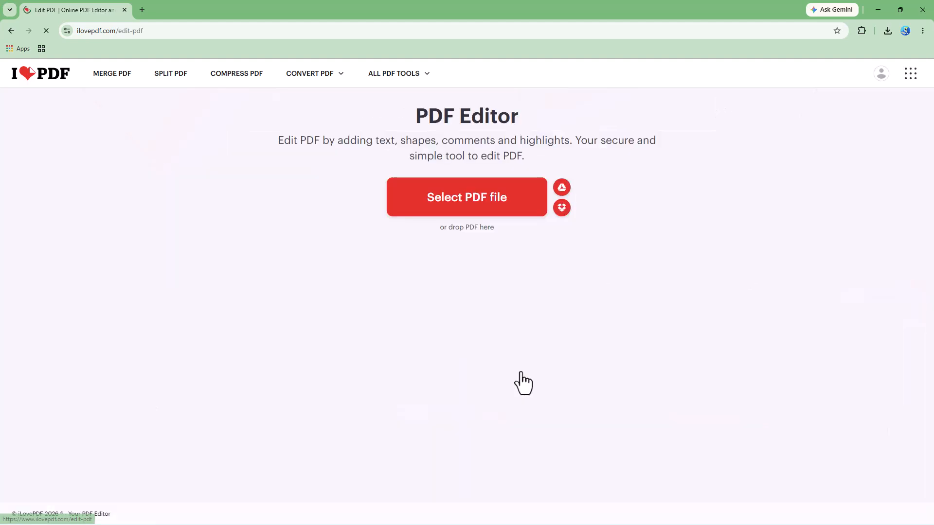
pyautogui.click(475, 204)
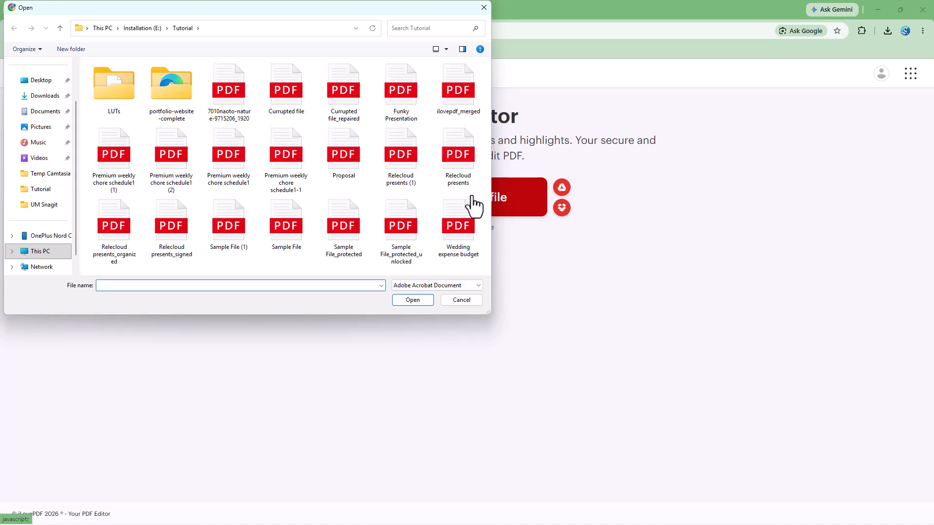
pyautogui.moveTo(346, 10); pyautogui.dragTo(465, 257)
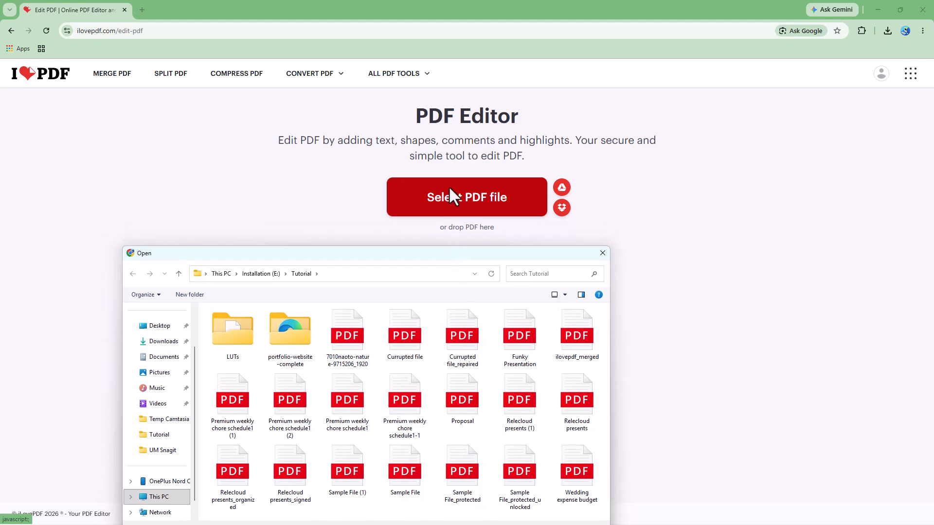
pyautogui.moveTo(408, 253); pyautogui.dragTo(388, 166)
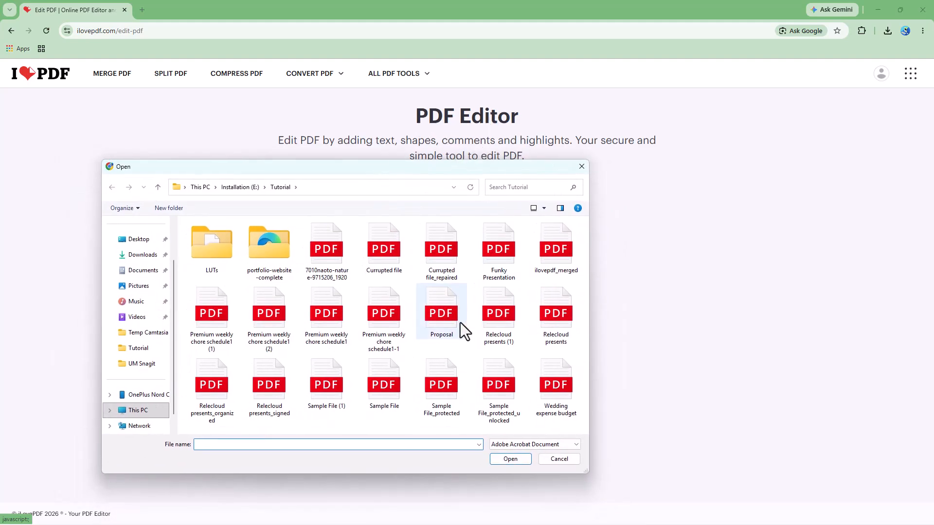
pyautogui.click(443, 316)
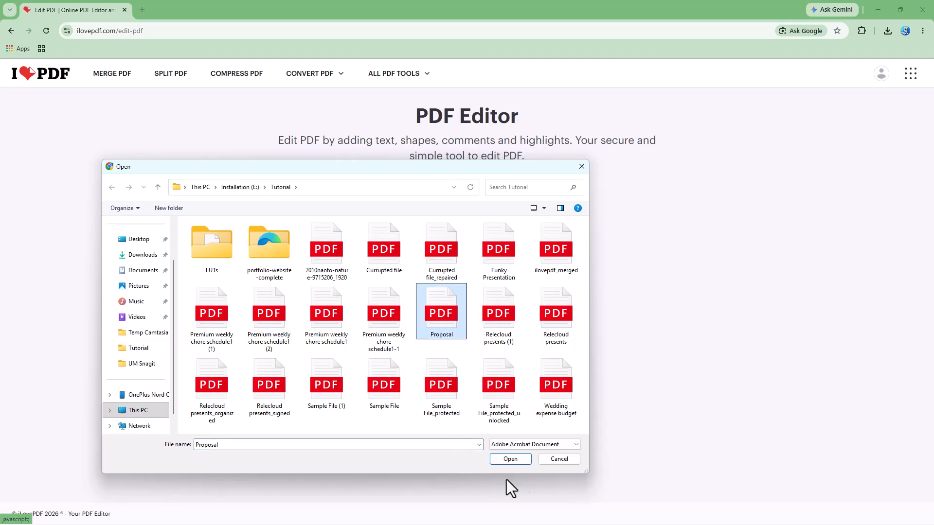
pyautogui.click(513, 460)
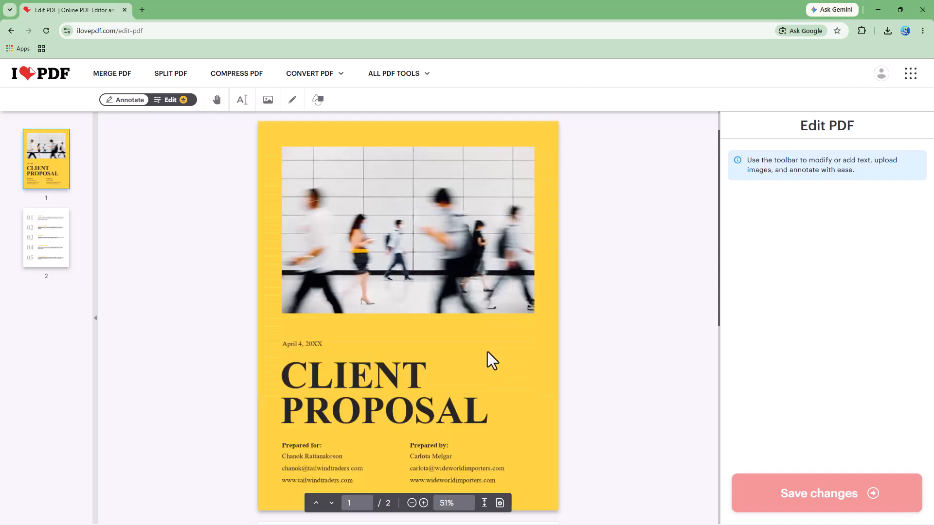
pyautogui.click(169, 101)
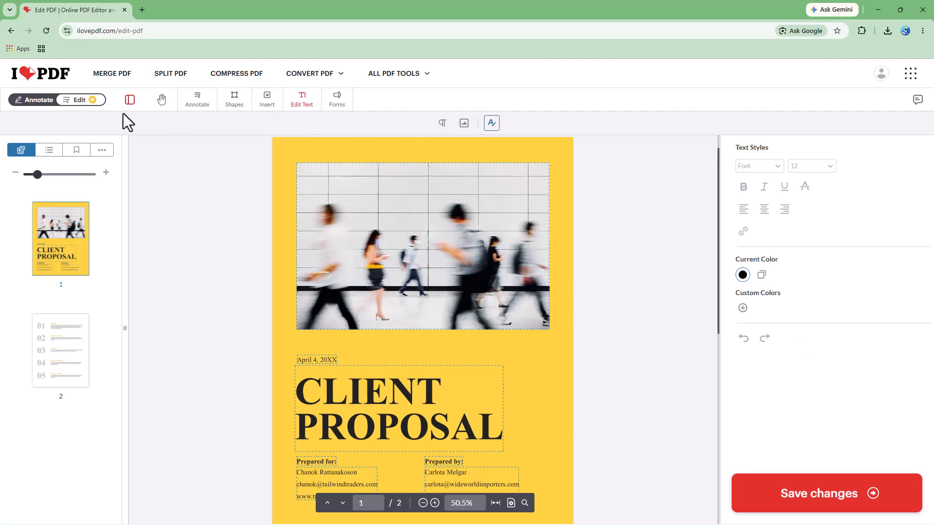
# Examine the document's pages along with its outline, bookmarks, layers and page thumbnails.
pyautogui.scroll(-5, 392, 412)
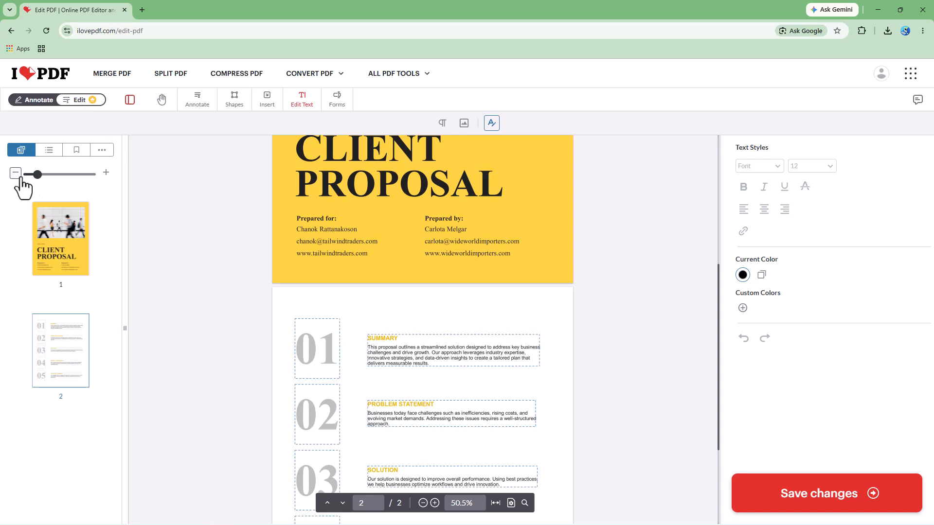
pyautogui.click(48, 151)
pyautogui.click(21, 152)
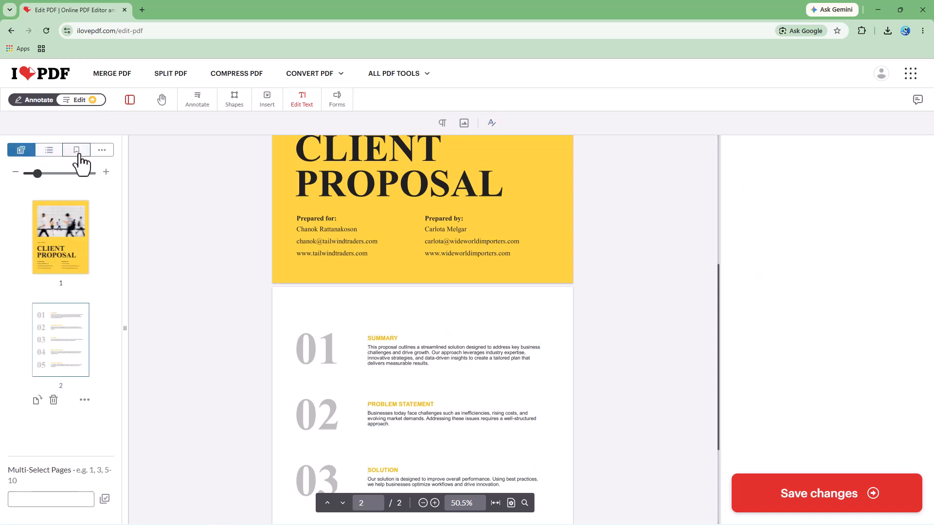
pyautogui.click(76, 149)
pyautogui.click(21, 151)
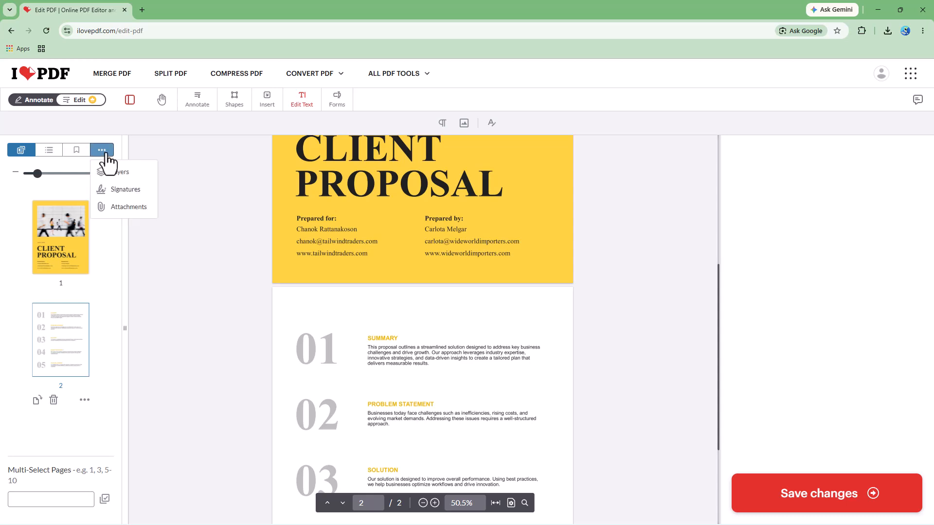
pyautogui.moveTo(111, 155)
pyautogui.click(121, 172)
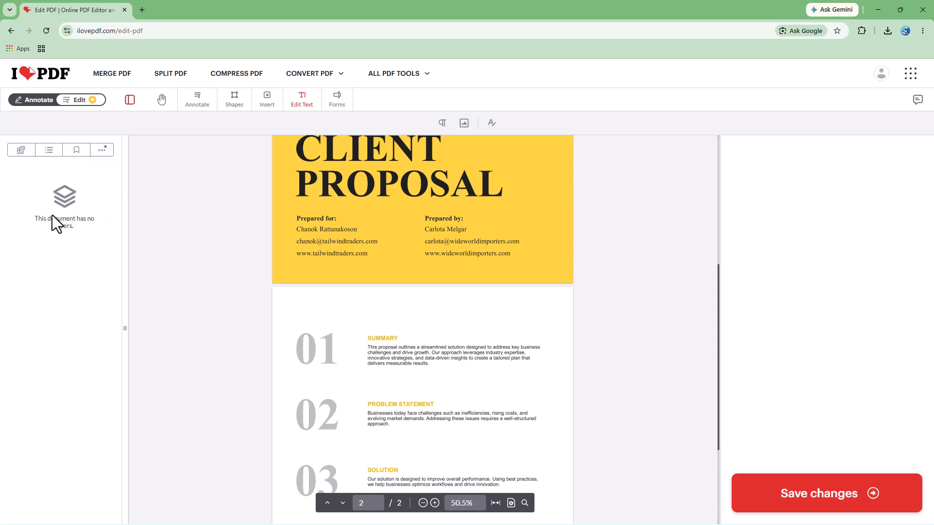
pyautogui.click(21, 150)
pyautogui.click(65, 244)
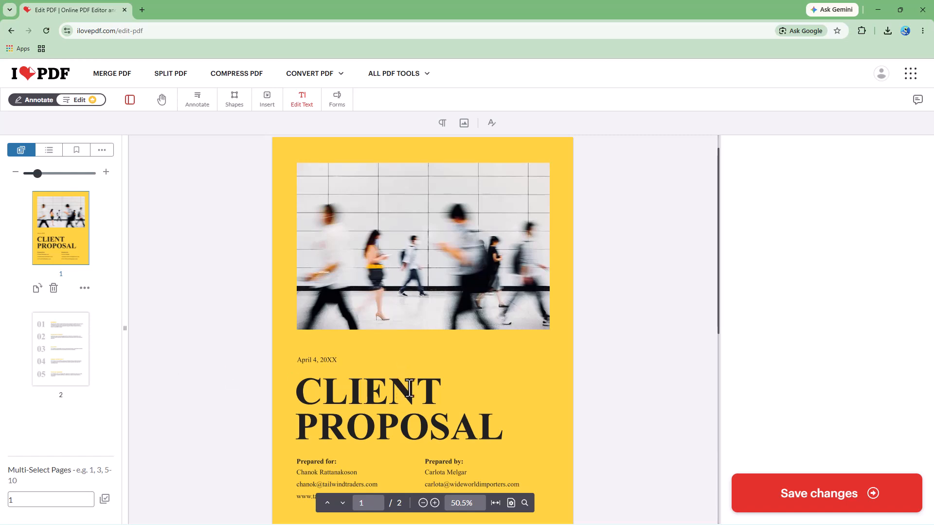
pyautogui.scroll(-3, 421, 349)
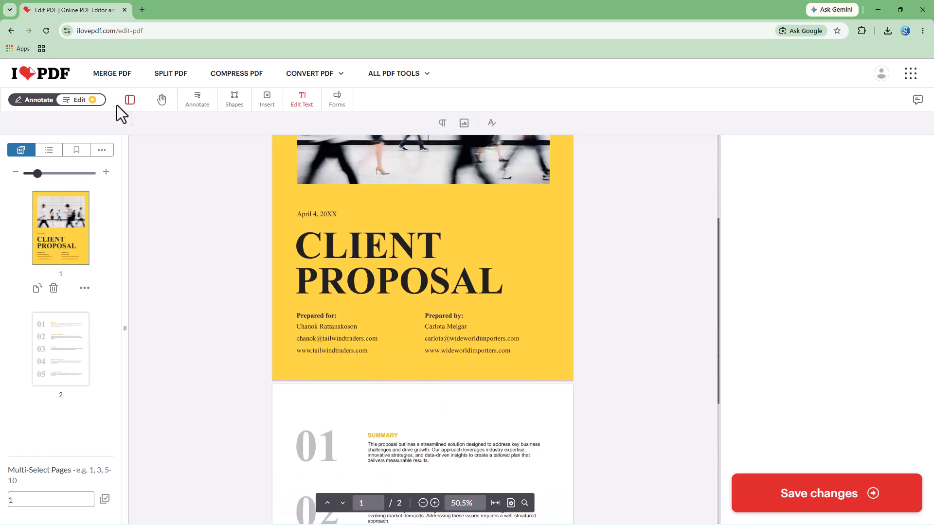
# Draw a large rectangle overlapping the end of the cover title and a small rectangle above it.
pyautogui.click(203, 108)
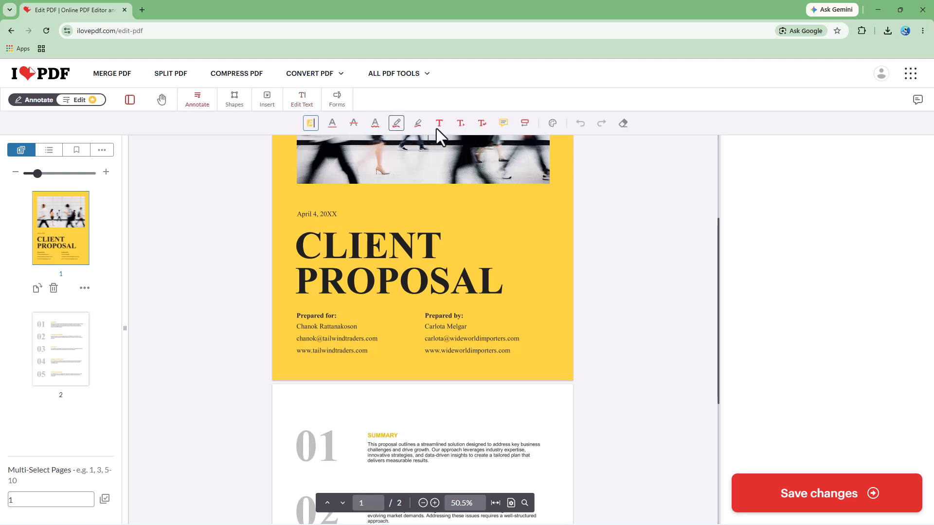
pyautogui.click(232, 101)
pyautogui.click(343, 128)
pyautogui.moveTo(474, 210); pyautogui.dragTo(563, 272)
pyautogui.moveTo(495, 212); pyautogui.dragTo(483, 191)
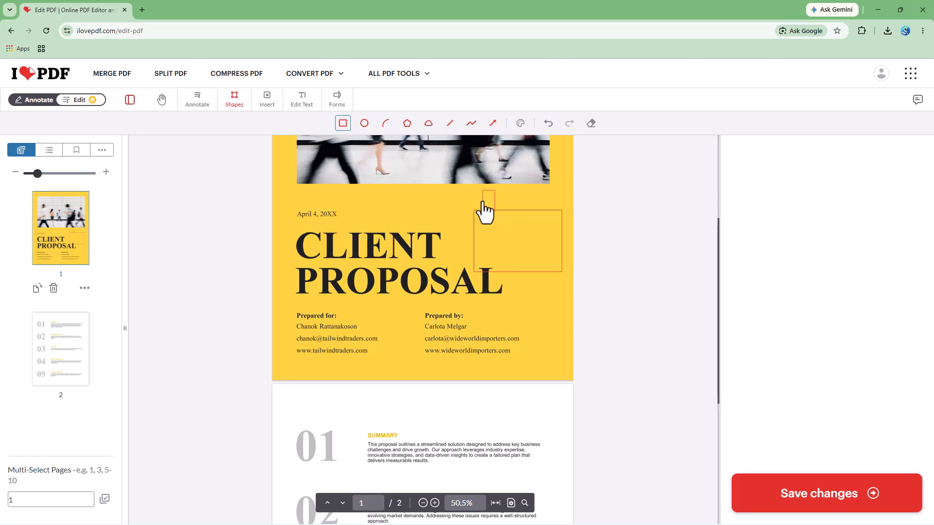
# Insert the image carousel-slide-1 on the cover page.
pyautogui.click(269, 103)
pyautogui.doubleClick(374, 238)
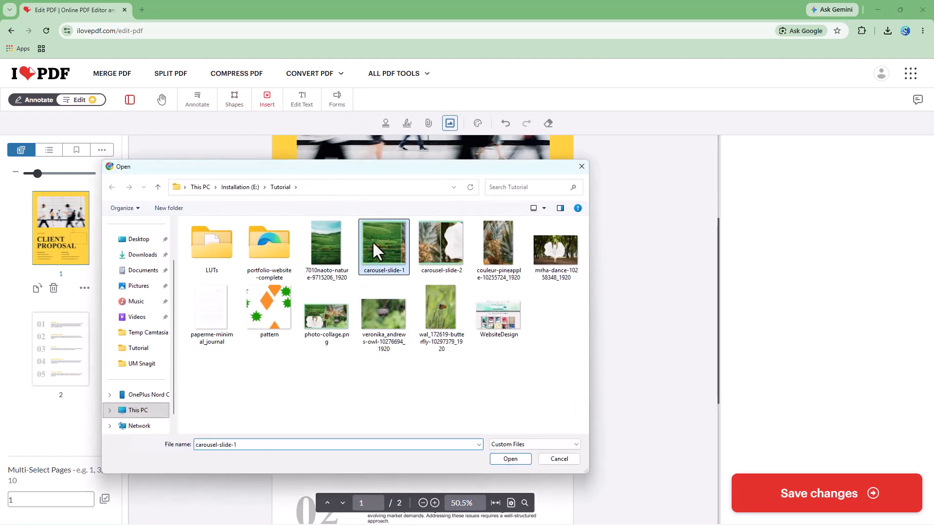
pyautogui.moveTo(399, 270); pyautogui.dragTo(366, 219)
# Shrink the inserted field image to a small thumbnail and place it inside the large rectangle beside the title.
pyautogui.scroll(3, 365, 219)
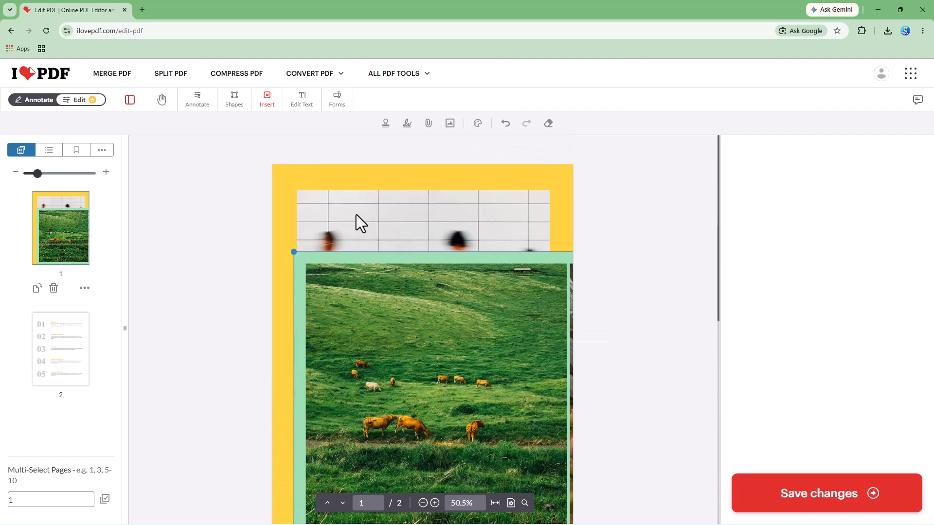
pyautogui.moveTo(293, 251); pyautogui.dragTo(535, 492)
pyautogui.scroll(-5, 516, 467)
pyautogui.scroll(4, 526, 341)
pyautogui.moveTo(555, 420); pyautogui.dragTo(521, 302)
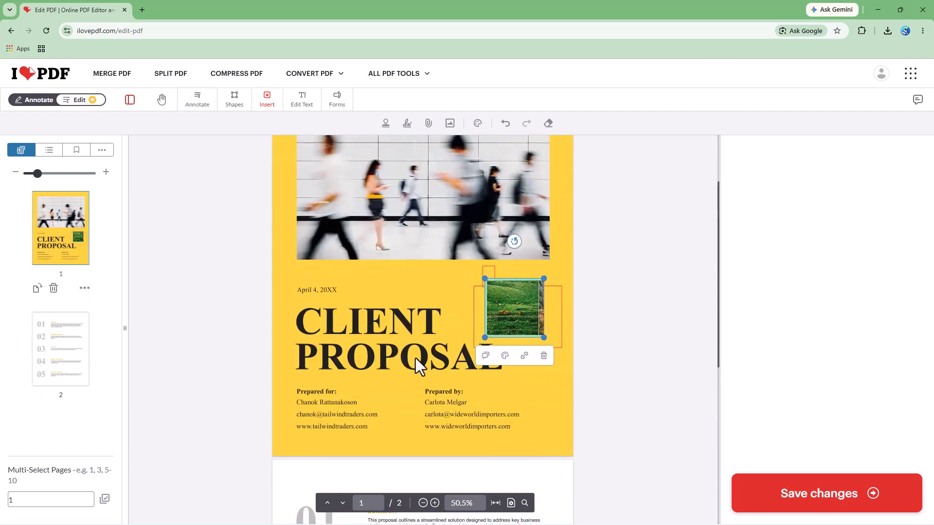
pyautogui.scroll(-5, 411, 352)
pyautogui.doubleClick(395, 368)
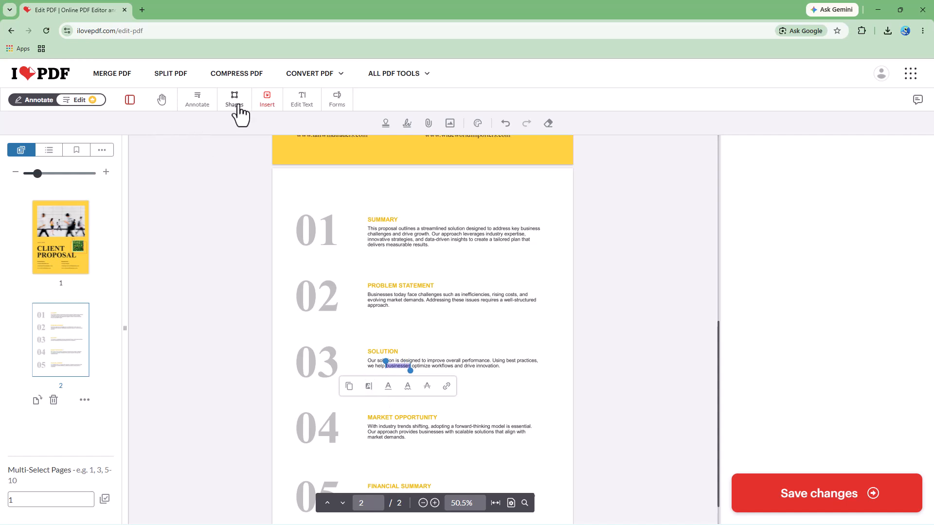
# Replace the cover title CLIENT PROPOSAL on page 1 with TUTORTube.
pyautogui.click(69, 249)
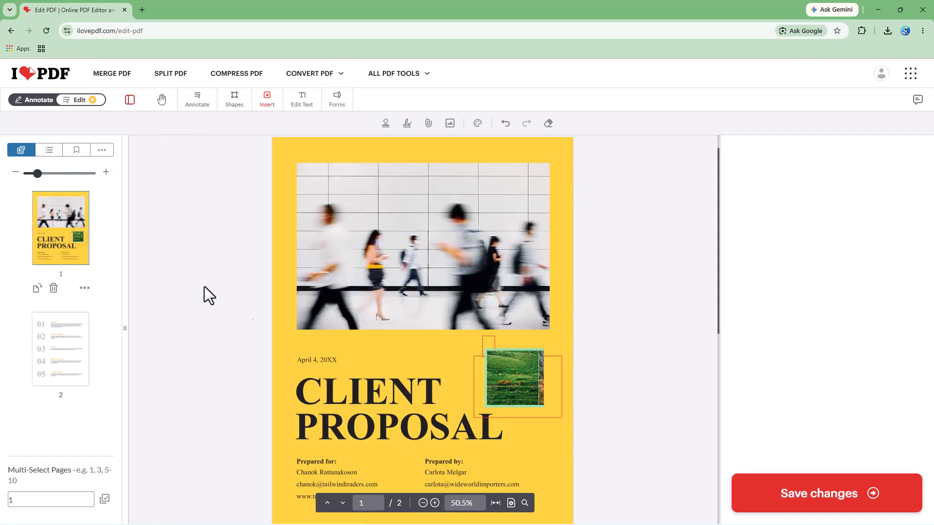
pyautogui.click(299, 102)
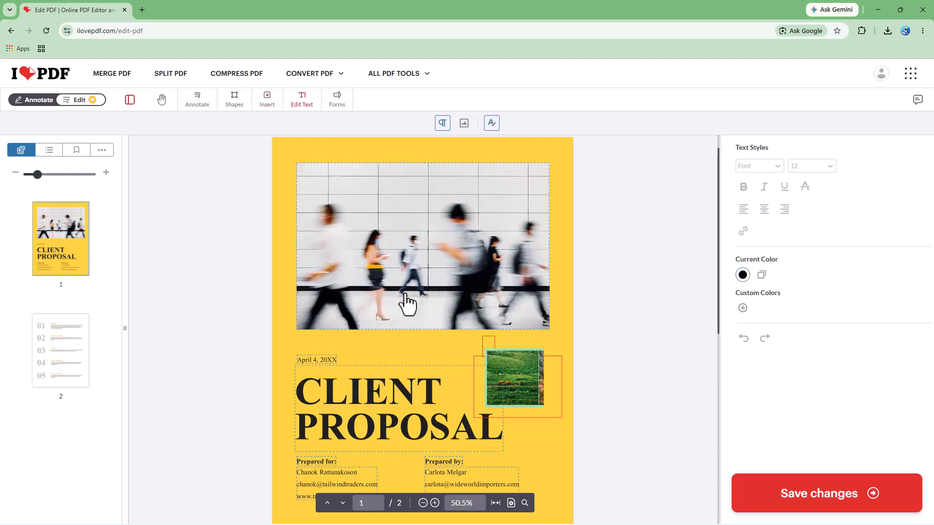
pyautogui.click(371, 428)
pyautogui.moveTo(466, 433); pyautogui.dragTo(246, 362)
pyautogui.press('BackSpace')
pyautogui.write('TUTORTube')
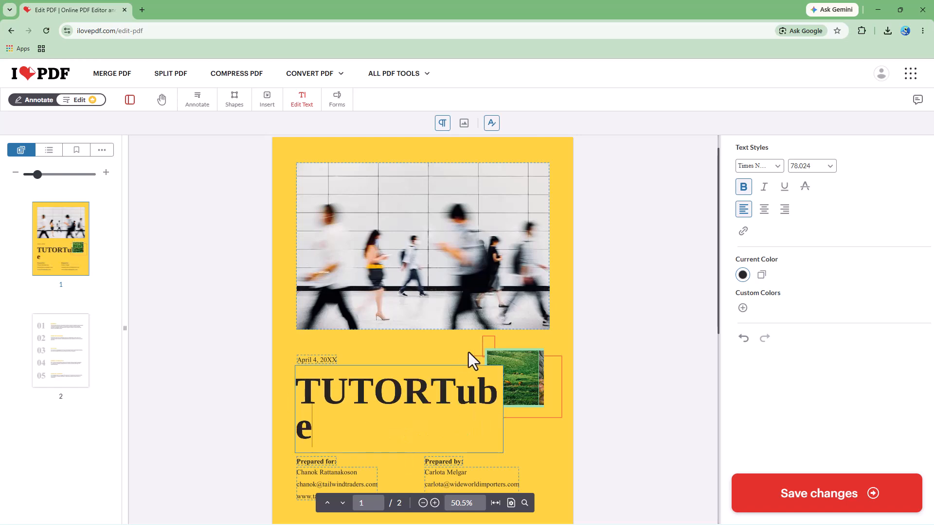
# Narrow the cover title's text box so TUTOR and Tube sit on separate lines, clear of the image.
pyautogui.click(469, 344)
pyautogui.click(403, 389)
pyautogui.moveTo(505, 411); pyautogui.dragTo(443, 410)
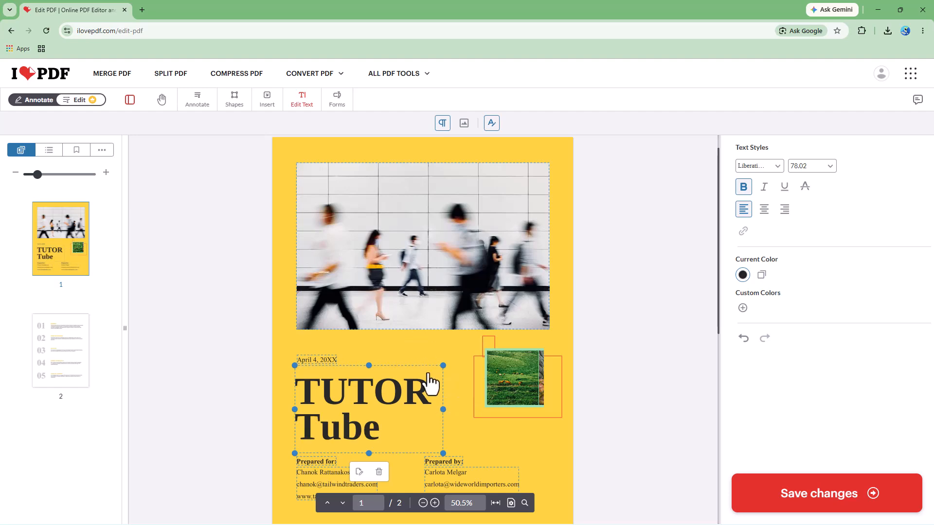
# Delete the third line of the Summary paragraph on page 2, starting with "innovative strategies".
pyautogui.scroll(-5, 375, 316)
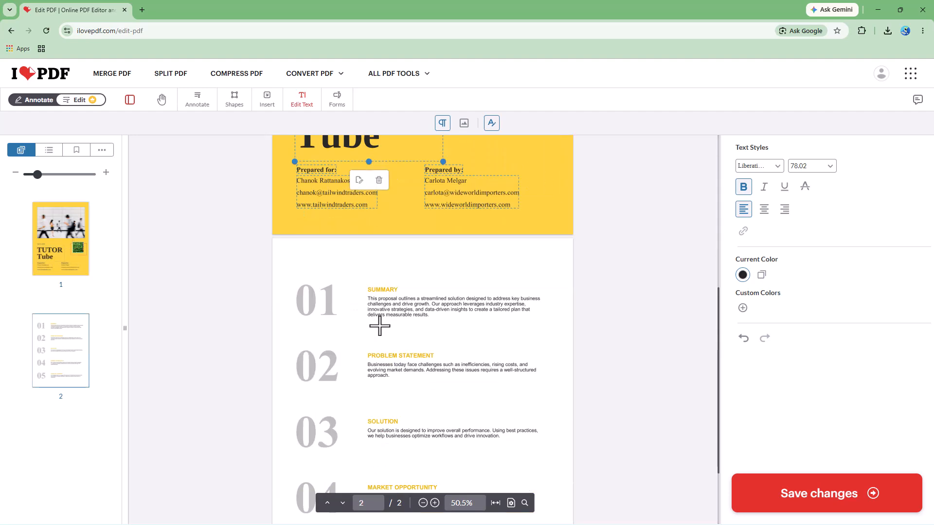
pyautogui.click(379, 326)
pyautogui.scroll(-1, 394, 291)
pyautogui.tripleClick(398, 261)
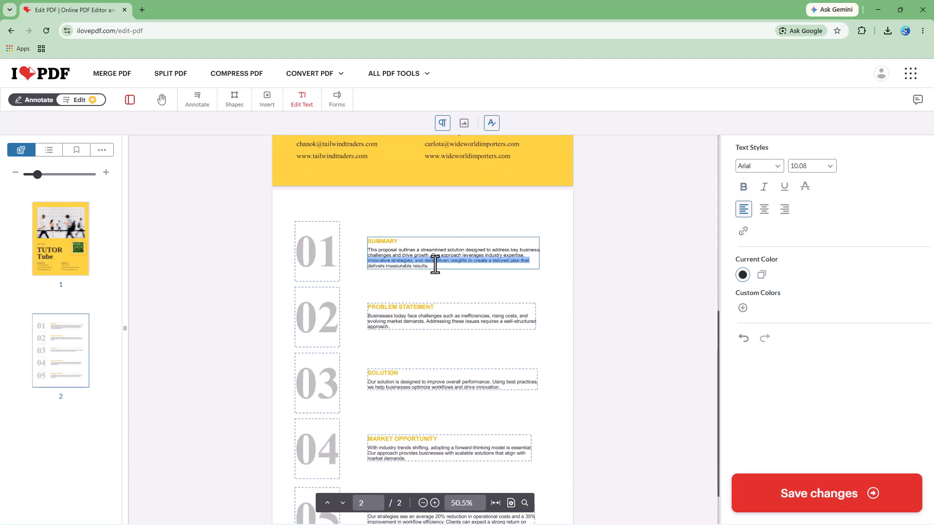
pyautogui.press('BackSpace')
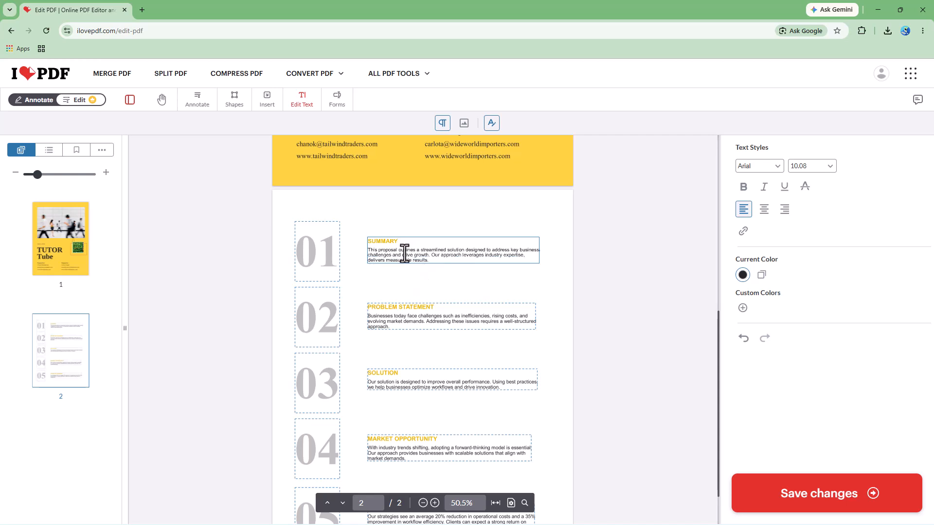
# Select the whole Summary body text below its heading and add dark red as a custom color.
pyautogui.moveTo(404, 254); pyautogui.dragTo(454, 273)
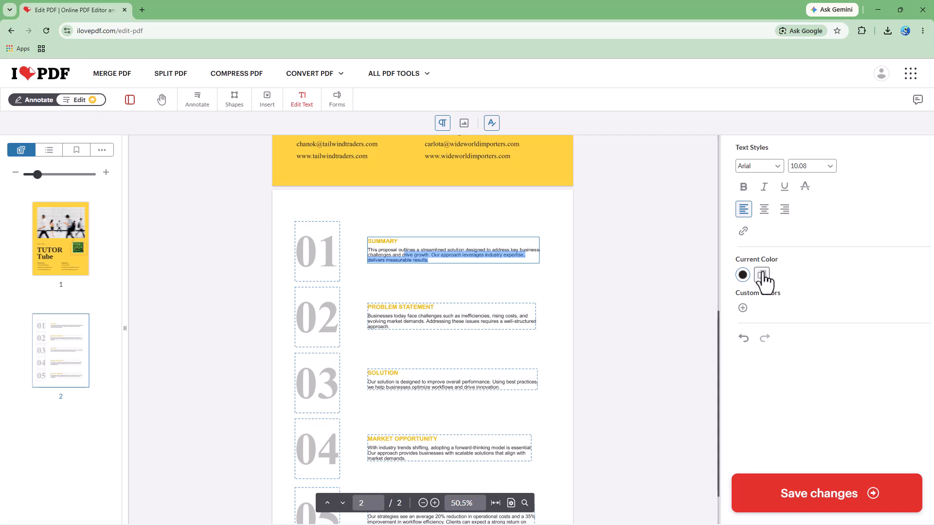
pyautogui.click(414, 244)
pyautogui.moveTo(445, 261); pyautogui.dragTo(370, 250)
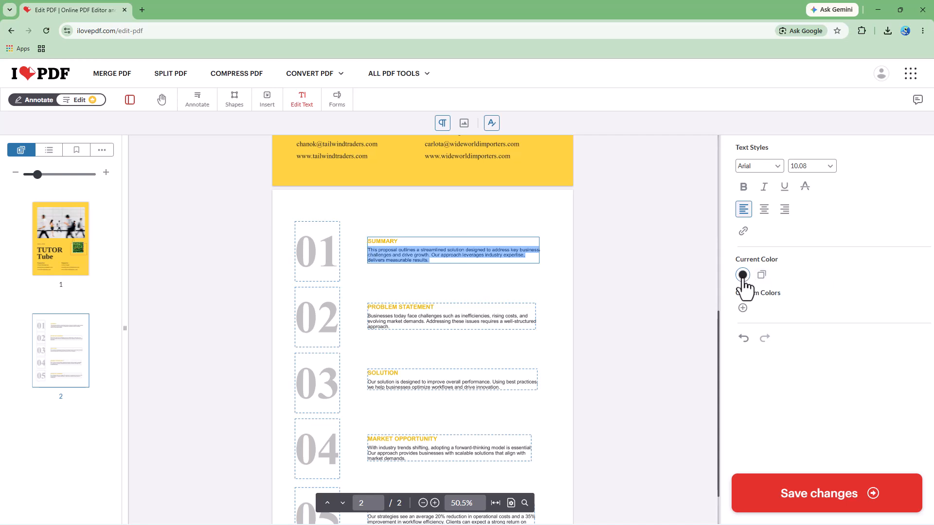
pyautogui.click(742, 308)
pyautogui.click(513, 269)
pyautogui.click(508, 377)
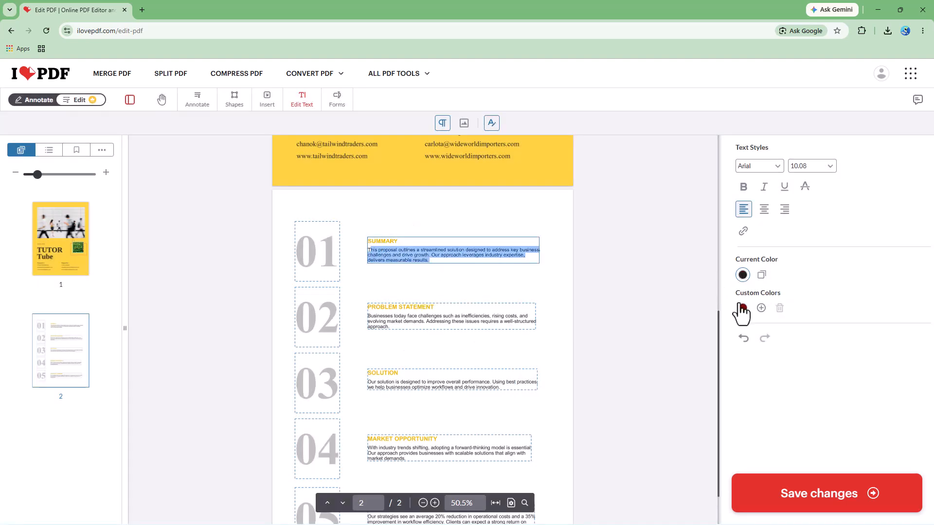
# Copy the current black to the custom colors and apply the dark red custom color to the Summary body text.
pyautogui.click(761, 275)
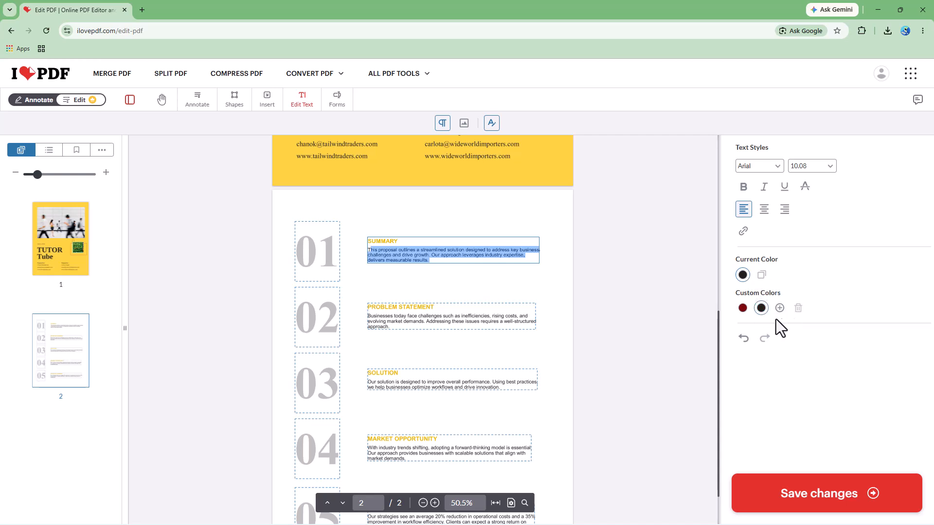
pyautogui.click(743, 309)
pyautogui.click(449, 317)
# Place a 200 × 40 text form field above the Summary section on page 2 and a 20 × 20 checkbox field beside it.
pyautogui.scroll(-1, 451, 307)
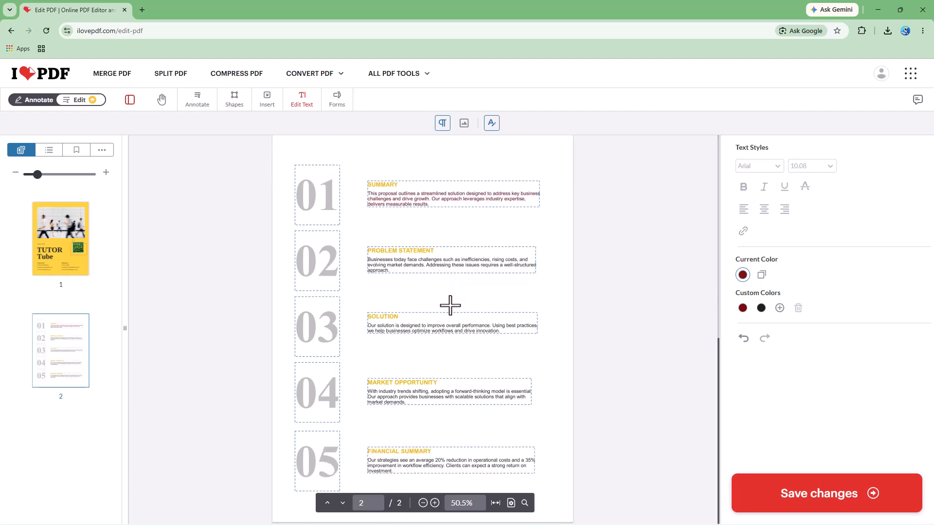
pyautogui.click(337, 99)
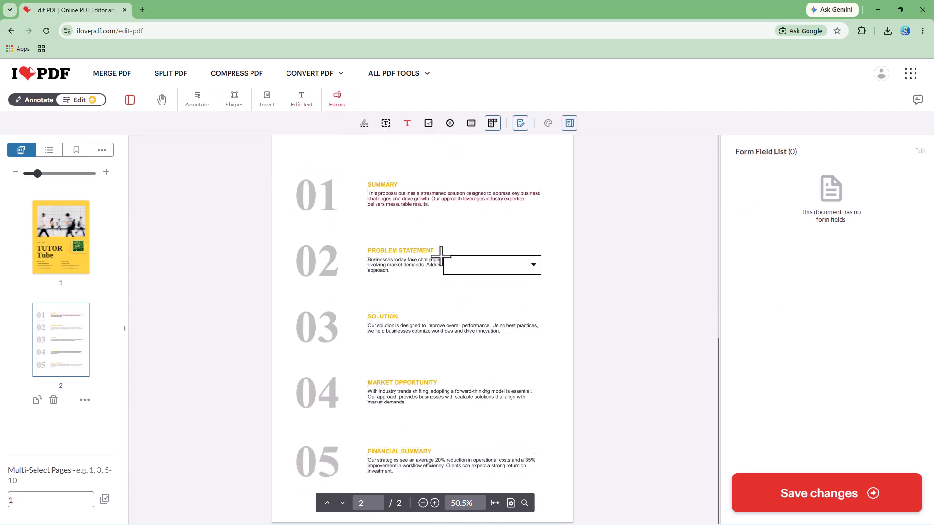
pyautogui.scroll(4, 445, 251)
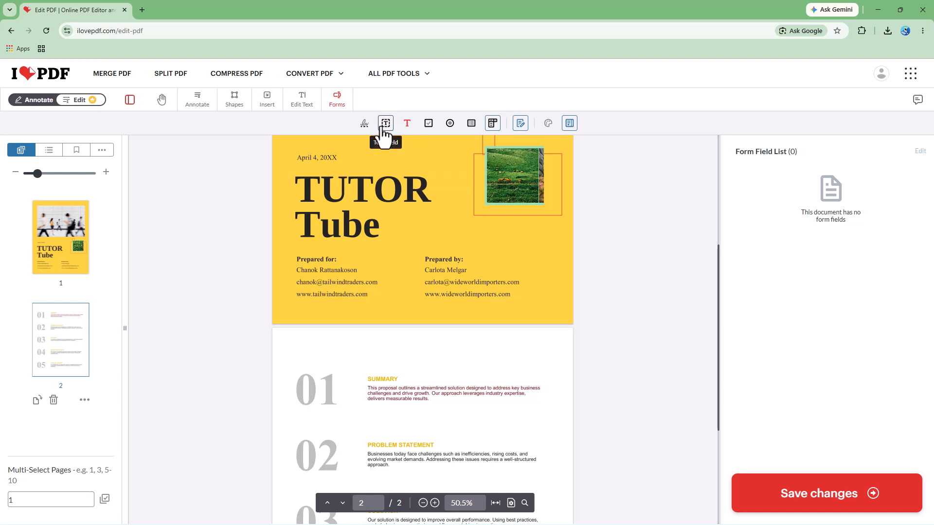
pyautogui.click(385, 128)
pyautogui.click(317, 335)
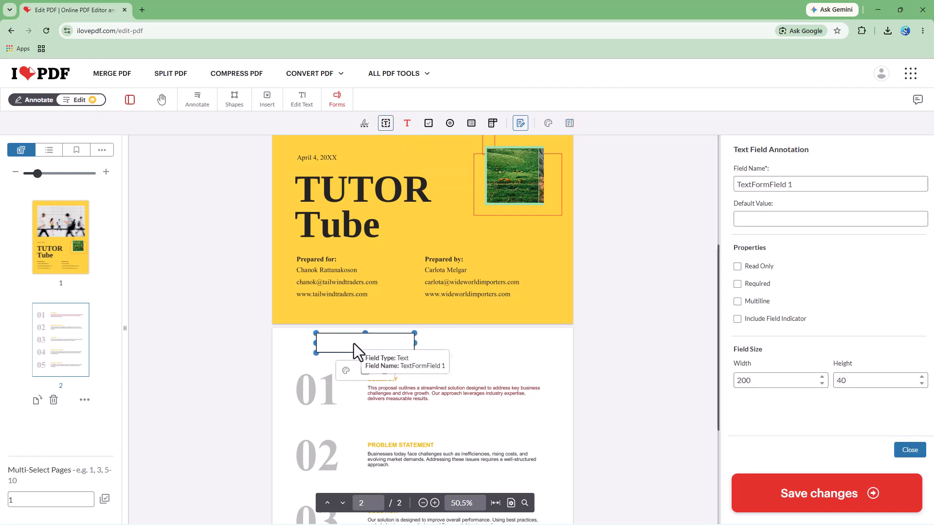
pyautogui.click(429, 123)
pyautogui.click(418, 334)
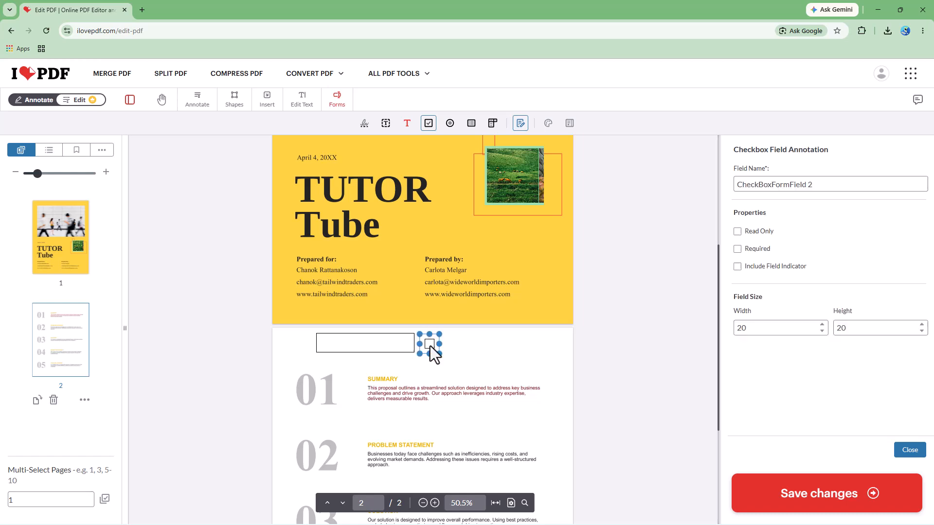
# Place a 20 × 20 radio button beside the checkbox and a 200 × 40 combo box below it with options Test 1, Test 2 and Test 3.
pyautogui.click(450, 123)
pyautogui.click(463, 336)
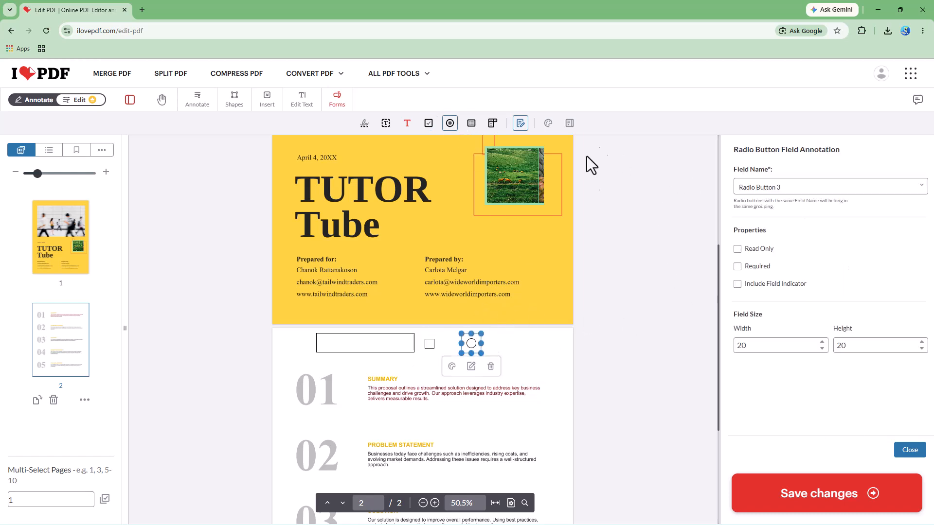
pyautogui.click(493, 123)
pyautogui.click(440, 366)
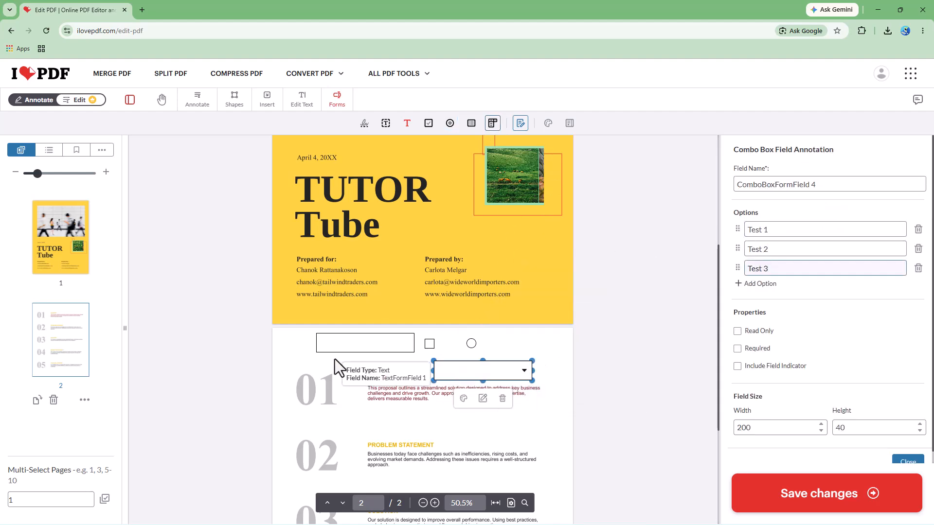
# Show the combo box field's style settings, try to save the changes to the PDF, and dismiss the Premium upgrade offer.
pyautogui.scroll(-4, 337, 359)
pyautogui.scroll(5, 471, 375)
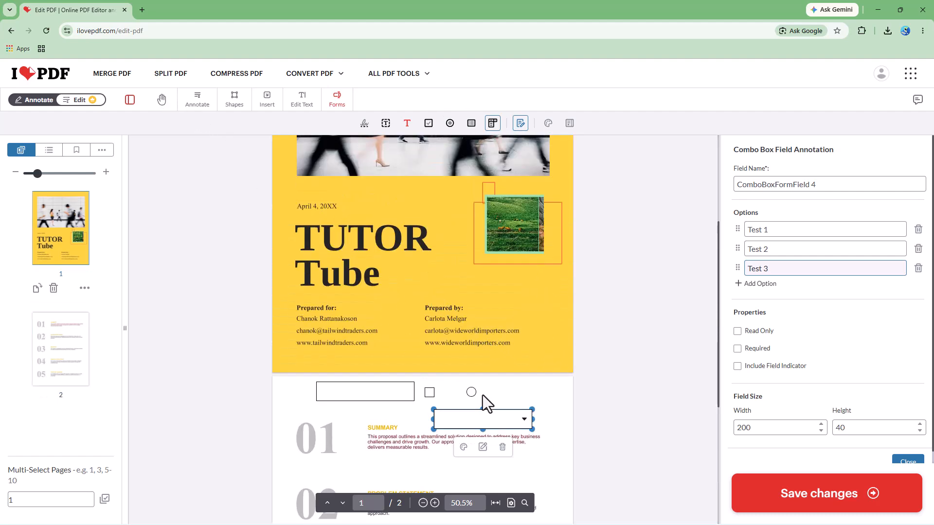
pyautogui.scroll(-5, 477, 402)
pyautogui.scroll(5, 477, 406)
pyautogui.click(544, 131)
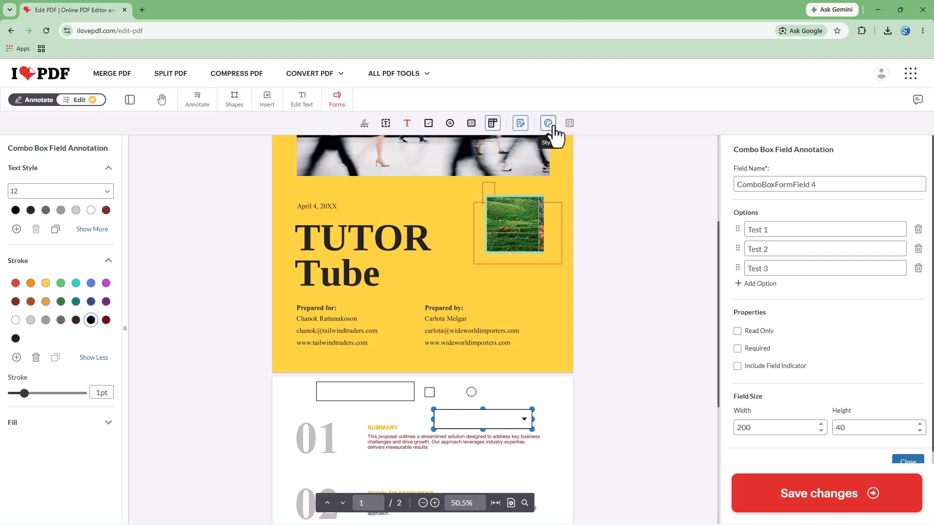
pyautogui.click(827, 501)
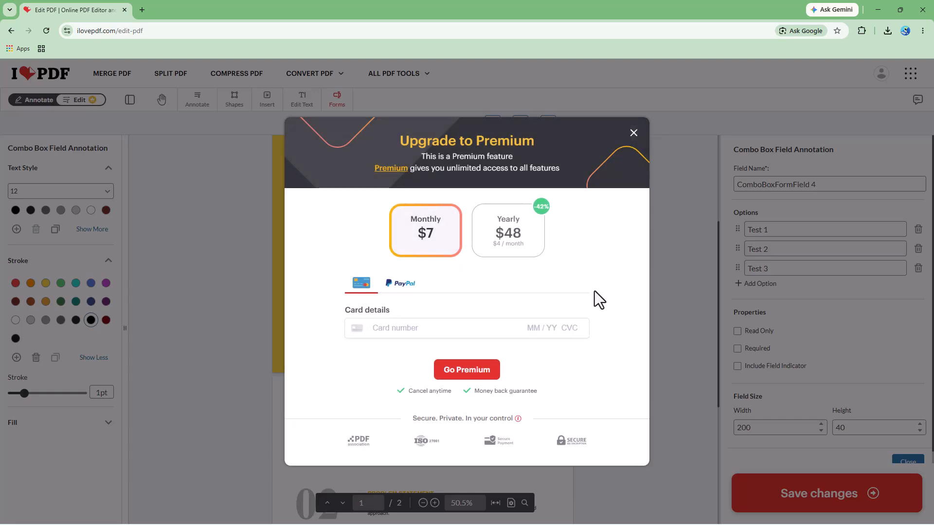
pyautogui.click(633, 134)
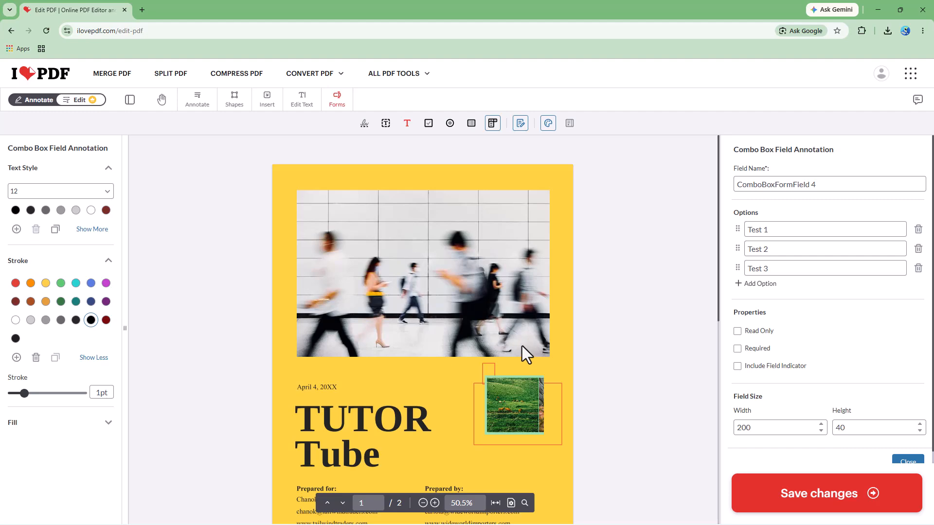
pyautogui.scroll(-10, 442, 316)
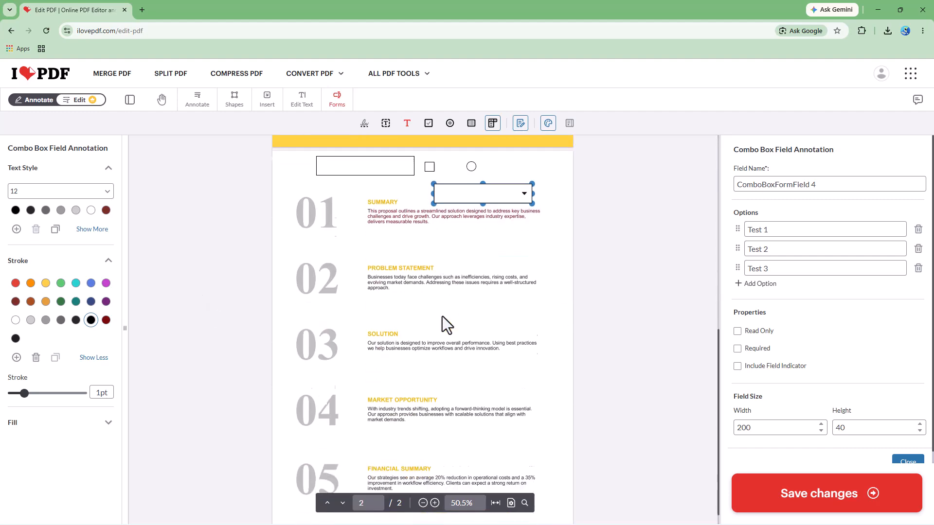
pyautogui.scroll(10, 442, 317)
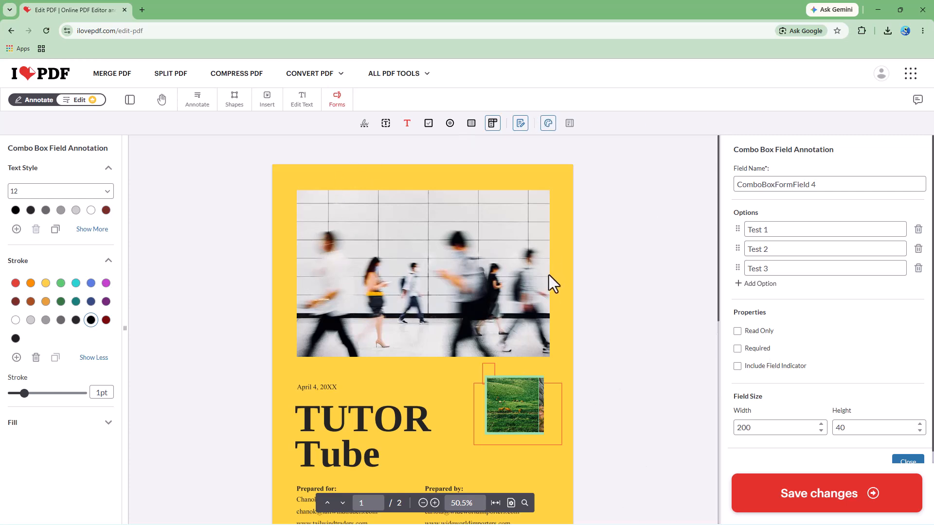
pyautogui.scroll(-5, 552, 416)
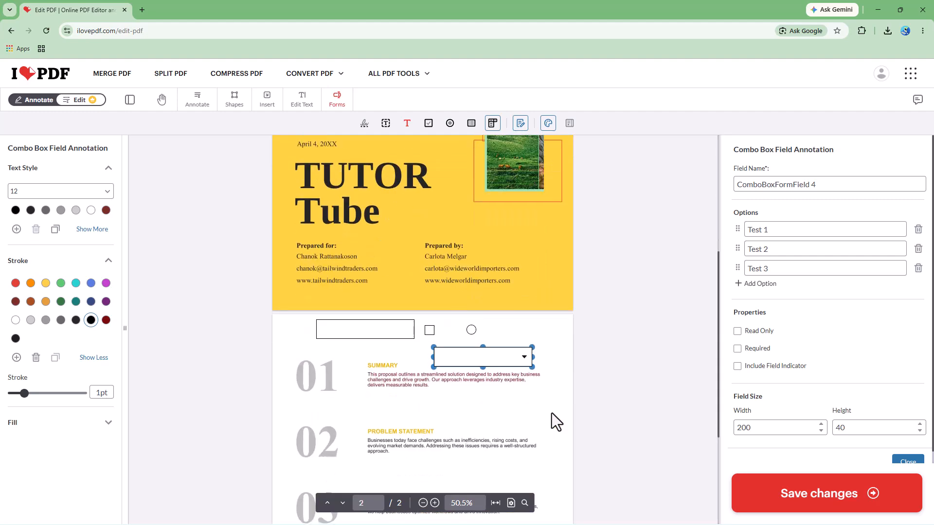
pyautogui.scroll(5, 552, 413)
pyautogui.scroll(-3, 436, 396)
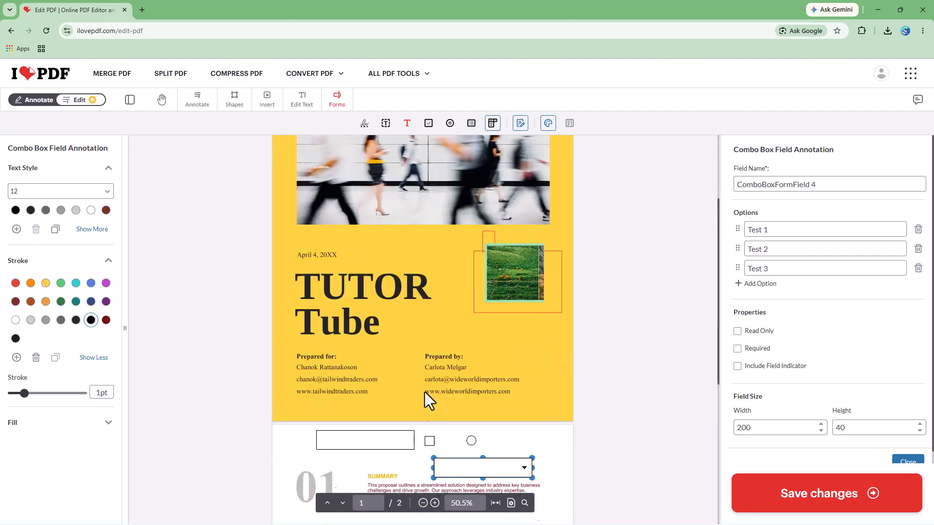
# Switch to text editing and move the "04" number block on page 2 upward so it overlaps the "03" block.
pyautogui.click(303, 103)
pyautogui.scroll(-5, 438, 382)
pyautogui.click(388, 404)
pyautogui.click(325, 401)
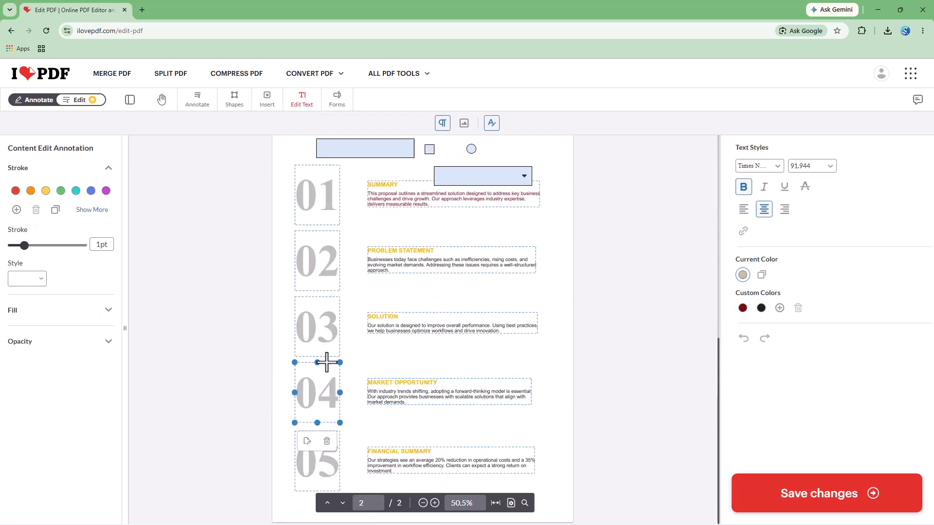
pyautogui.moveTo(315, 363); pyautogui.dragTo(350, 329)
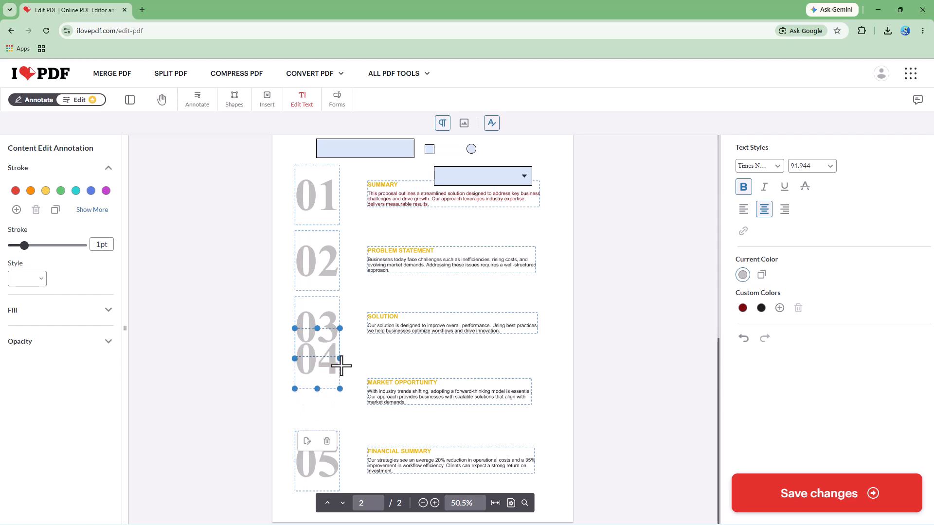
pyautogui.click(467, 369)
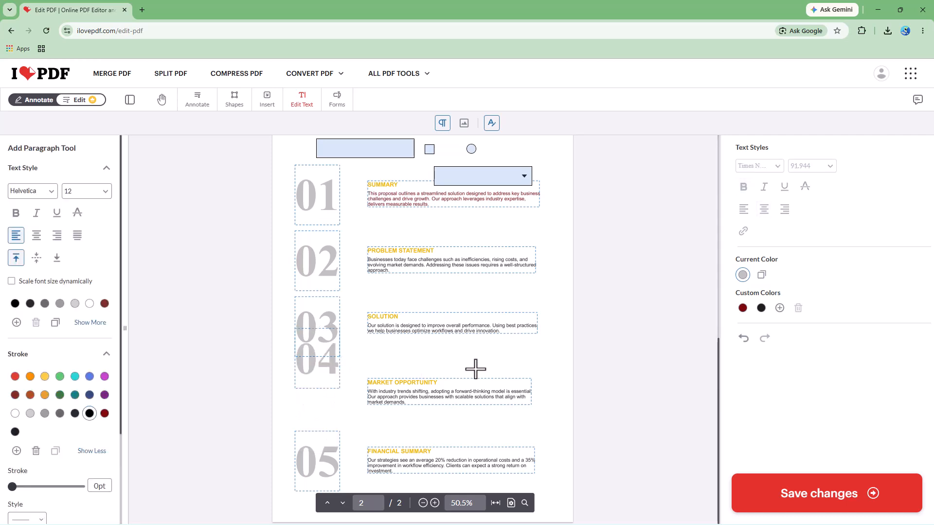
# Move the "04" number block sideways so it sits between the Solution text and the Market Opportunity text.
pyautogui.click(301, 379)
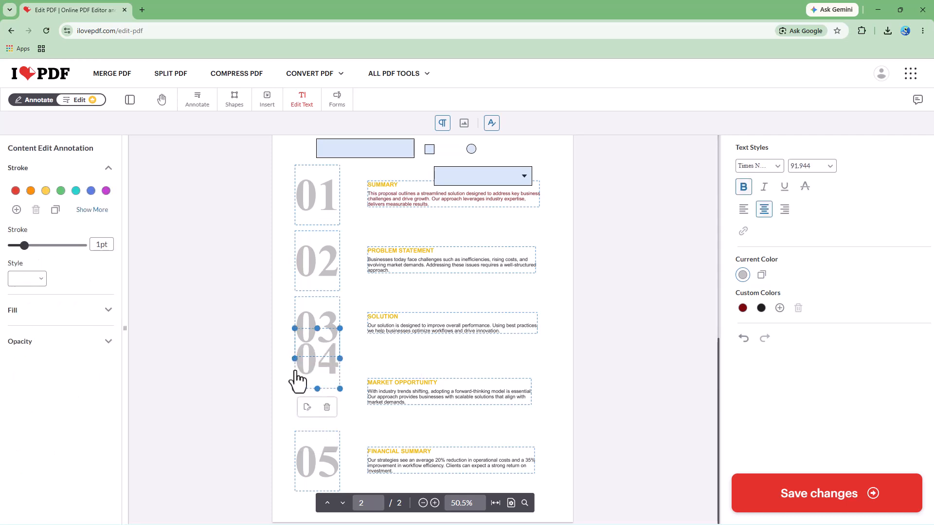
pyautogui.moveTo(307, 377); pyautogui.dragTo(435, 380)
pyautogui.click(326, 374)
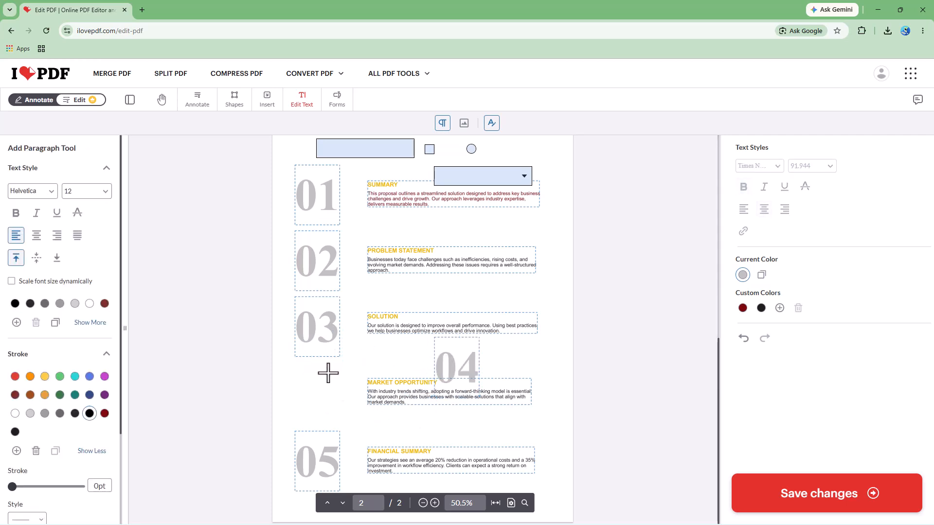
# Select the "03" number text on page 2 and set its stroke to 7 pt in green.
pyautogui.click(317, 344)
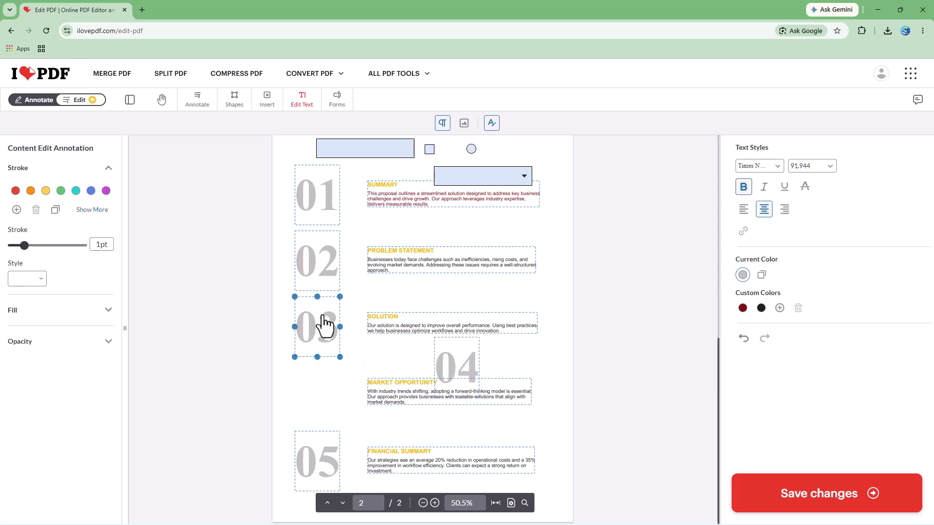
pyautogui.doubleClick(322, 316)
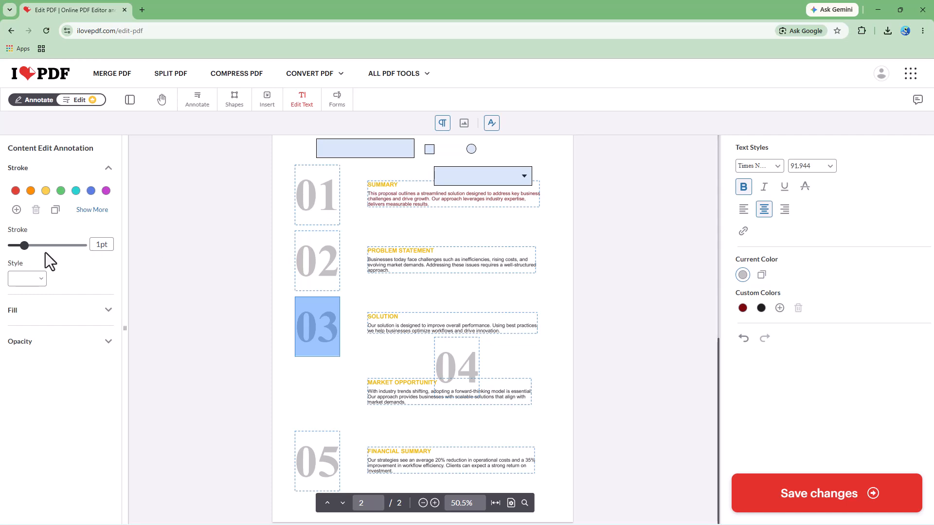
pyautogui.moveTo(25, 246); pyautogui.dragTo(43, 246)
pyautogui.click(61, 191)
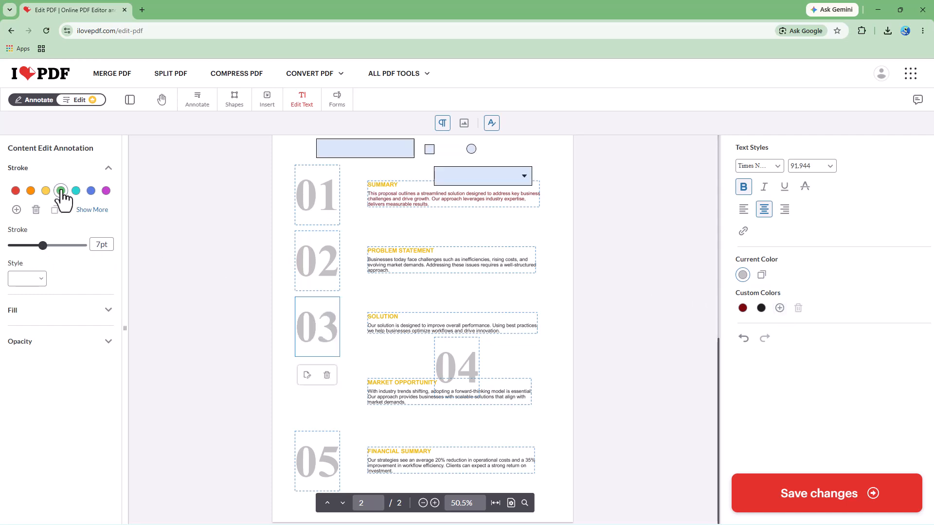
# Select the whole "03" number text and apply the dark red custom color to it.
pyautogui.doubleClick(327, 334)
pyautogui.click(309, 332)
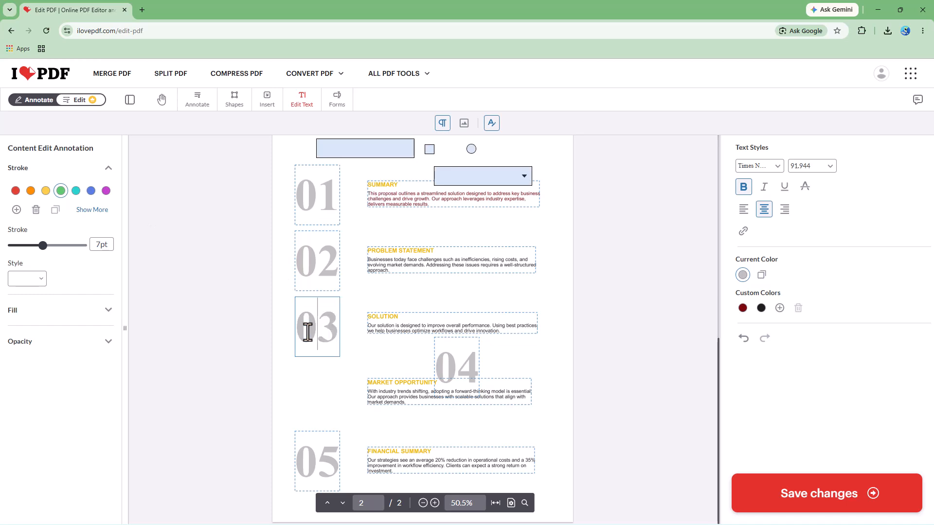
pyautogui.click(743, 308)
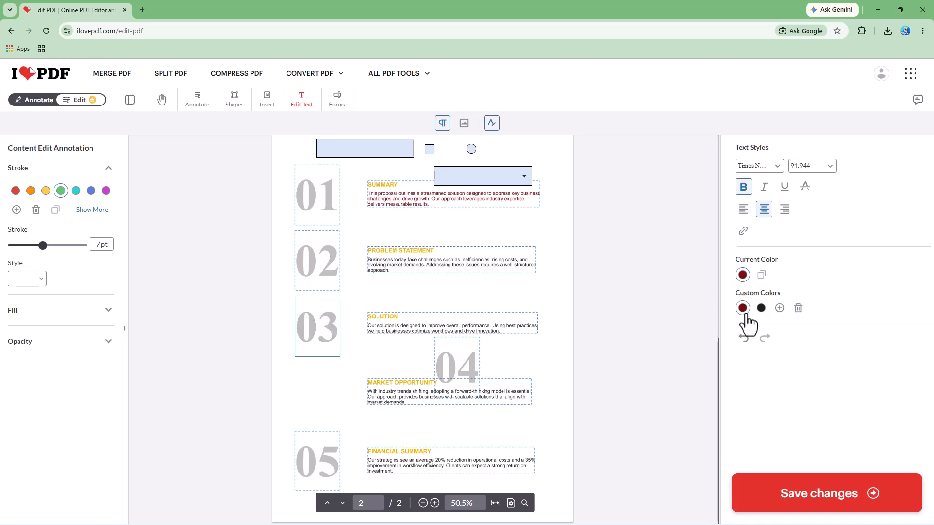
pyautogui.doubleClick(303, 339)
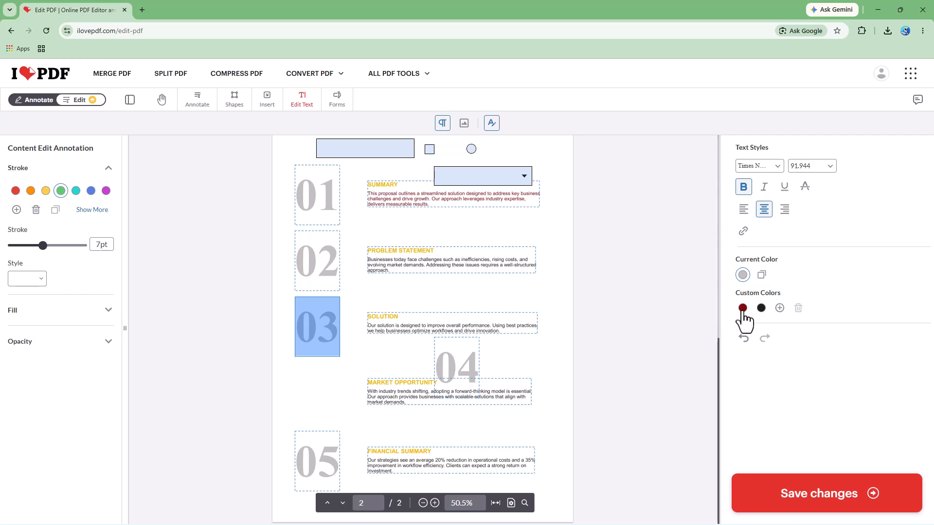
pyautogui.click(743, 308)
pyautogui.click(318, 325)
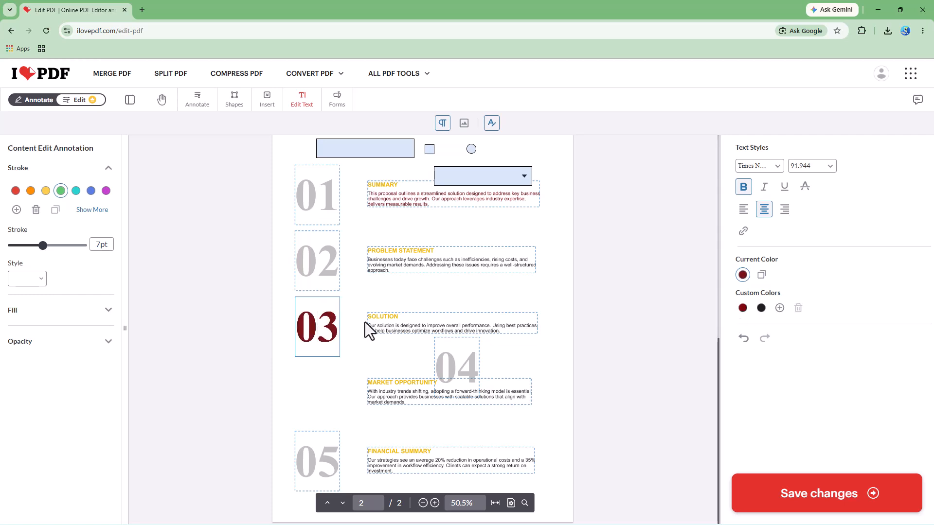